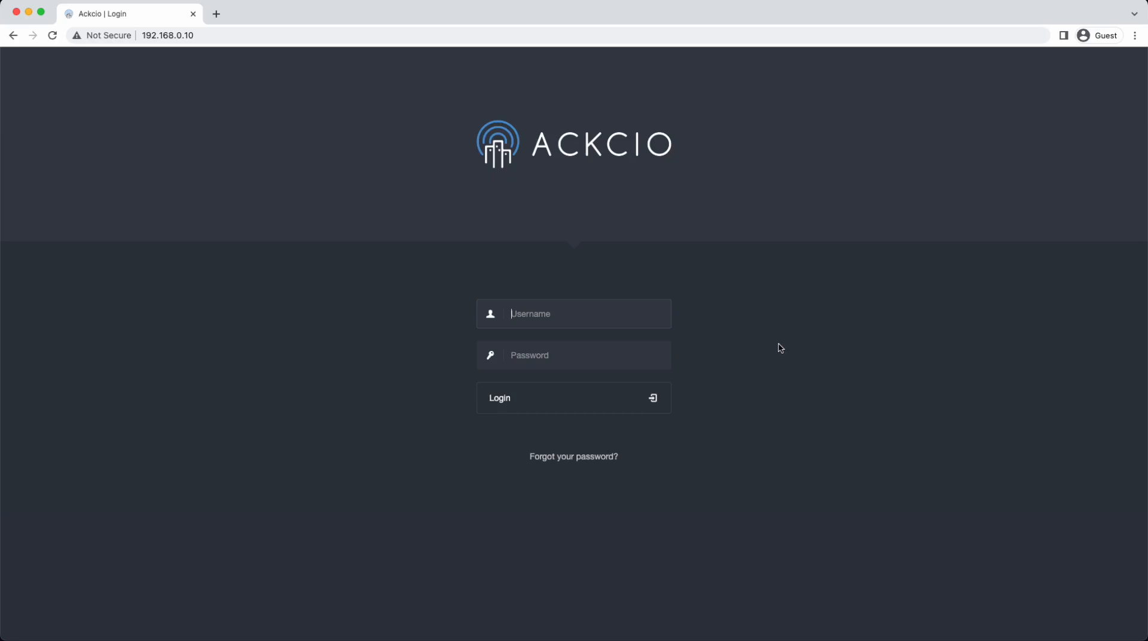
Step: Log in to the Ackcio gateway as admin with the account password
text(admin)
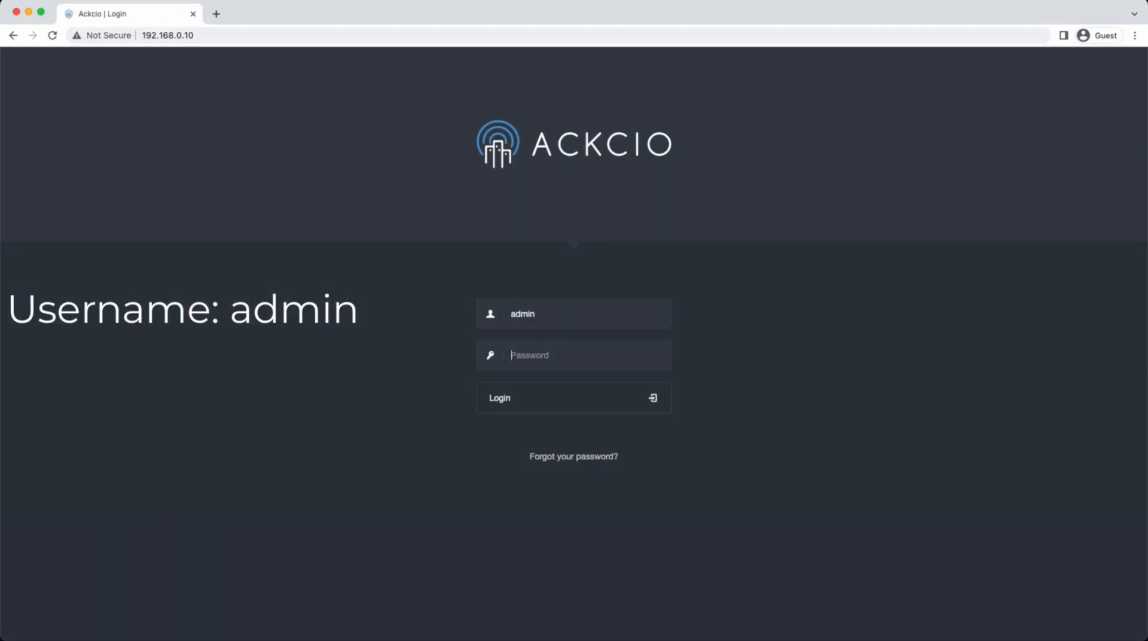
text(adminadmin)
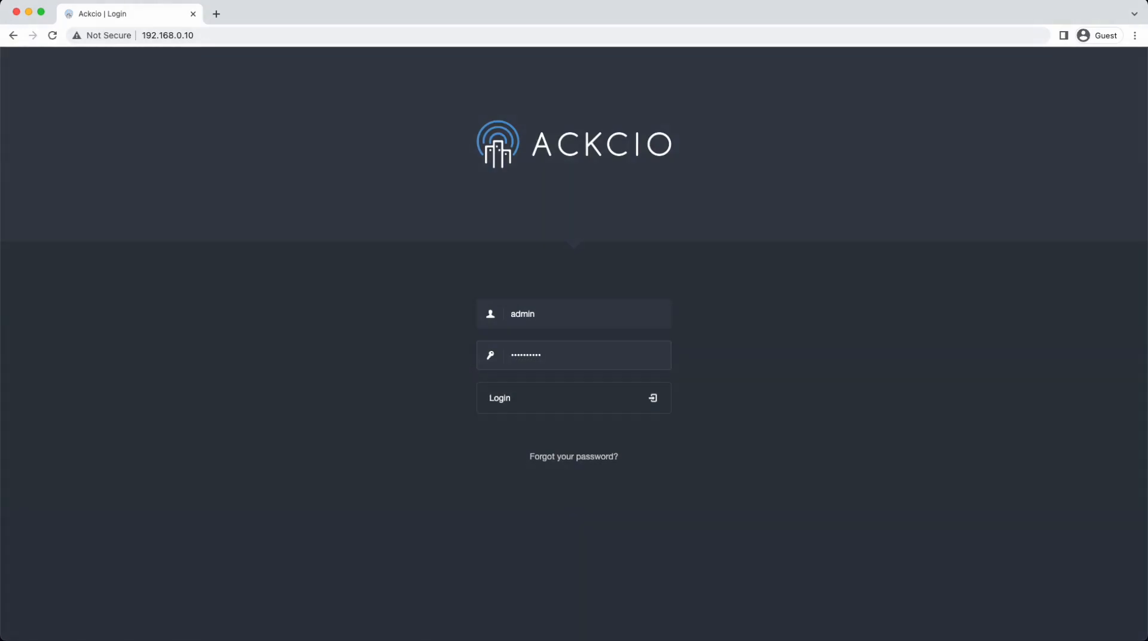
click(548, 412)
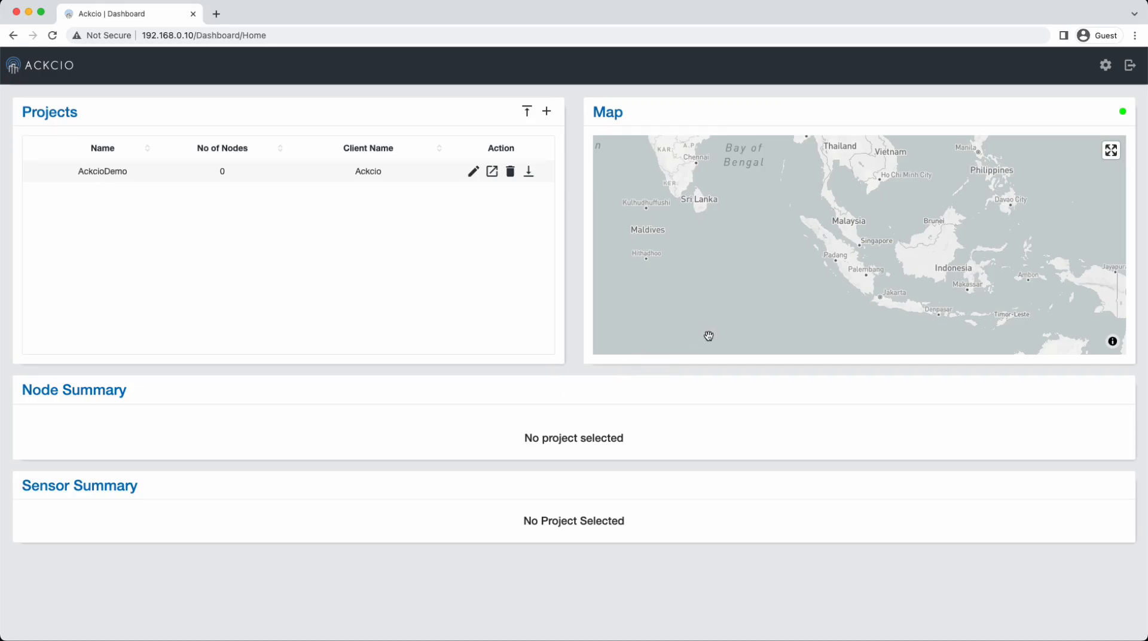
Step: Open the gateway status page and test its Wi-Fi internet connection
click(1105, 66)
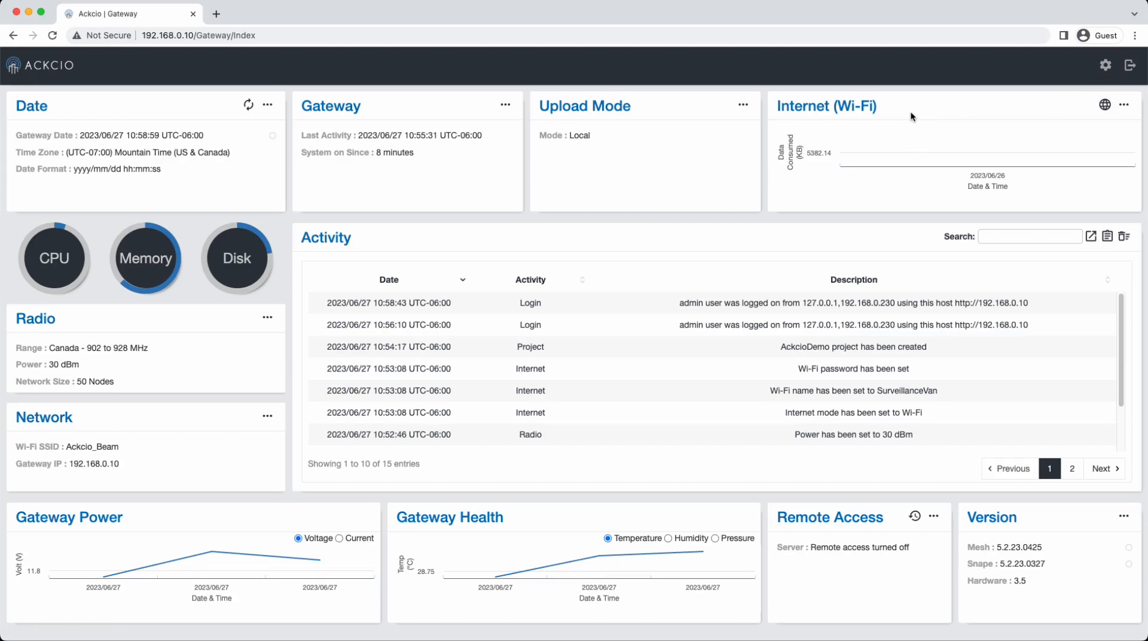
click(1104, 106)
Step: Replace /Gateway/Index with :29999 in the address to load the remote.it sign-in page
click(269, 37)
click(269, 37)
drag(265, 37, 195, 37)
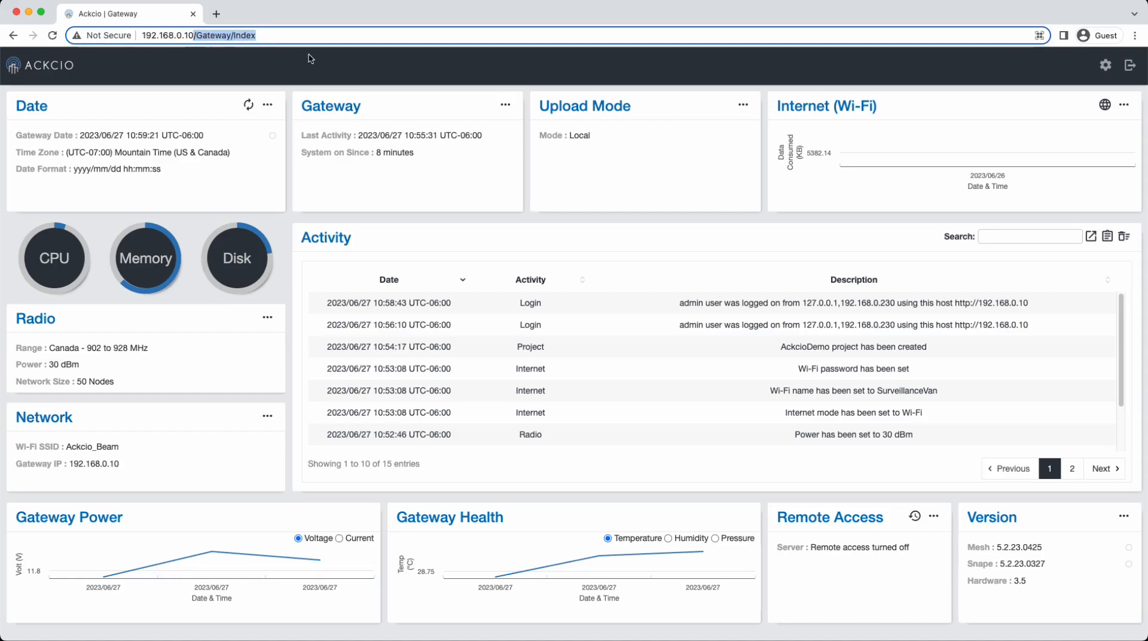
text(:)
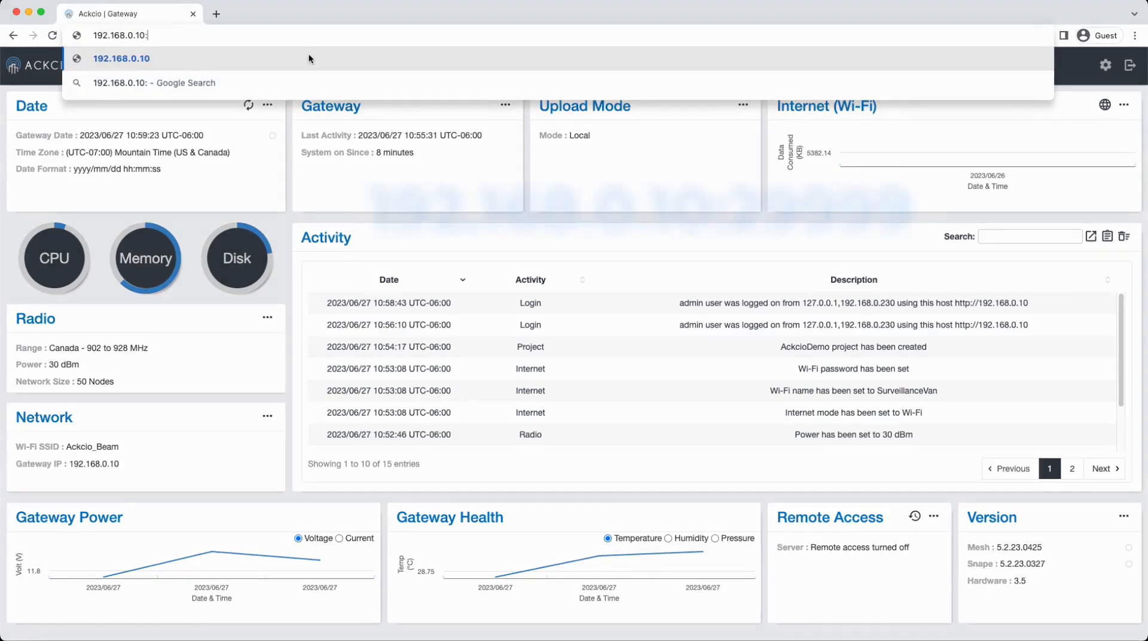
text(29999)
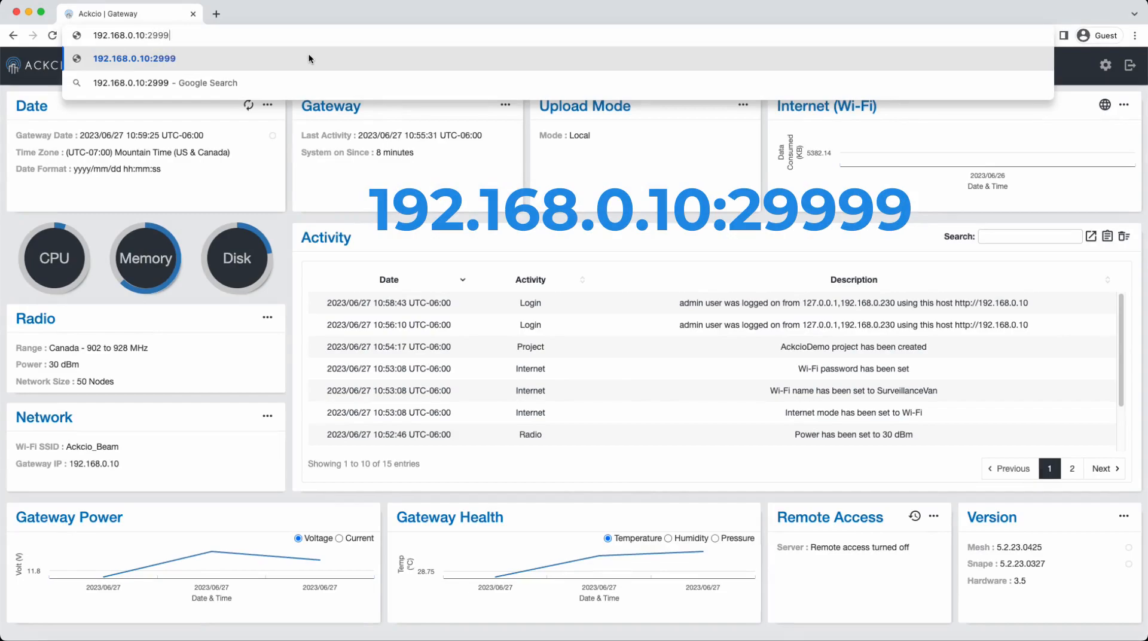
key(Return)
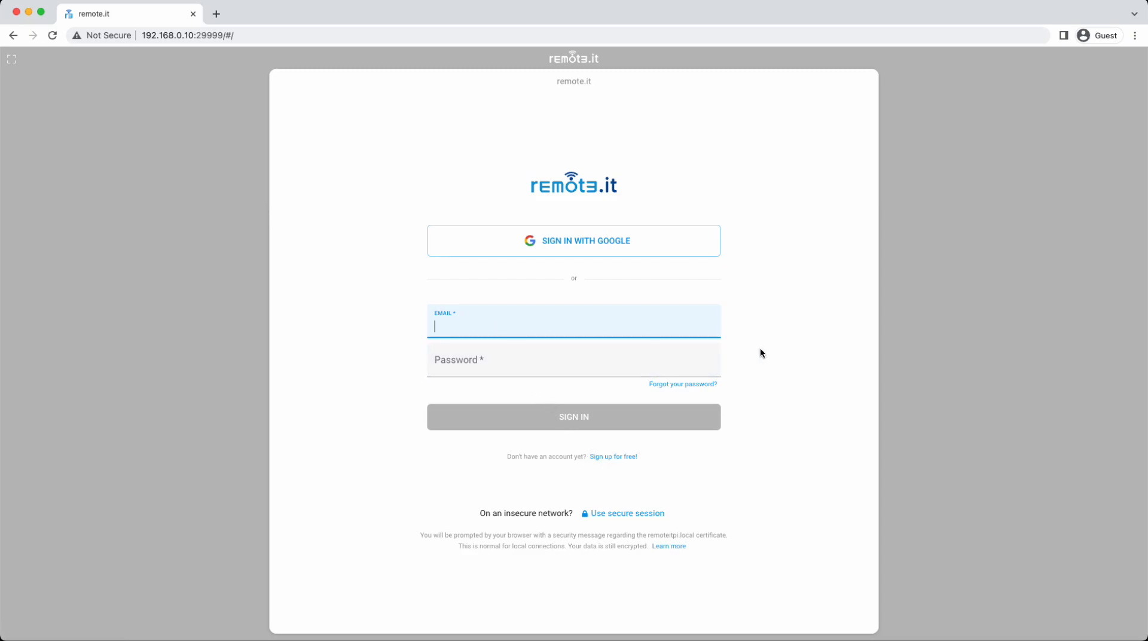
Step: Sign in to remote.it with the account e-mail and password
key(Tab)
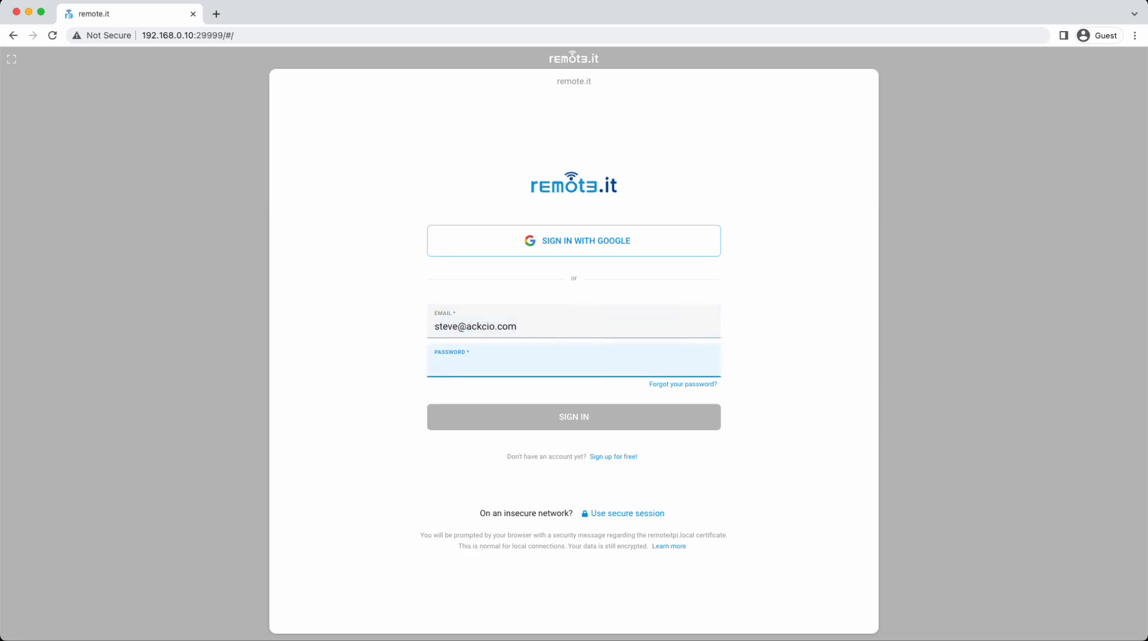
text(********)
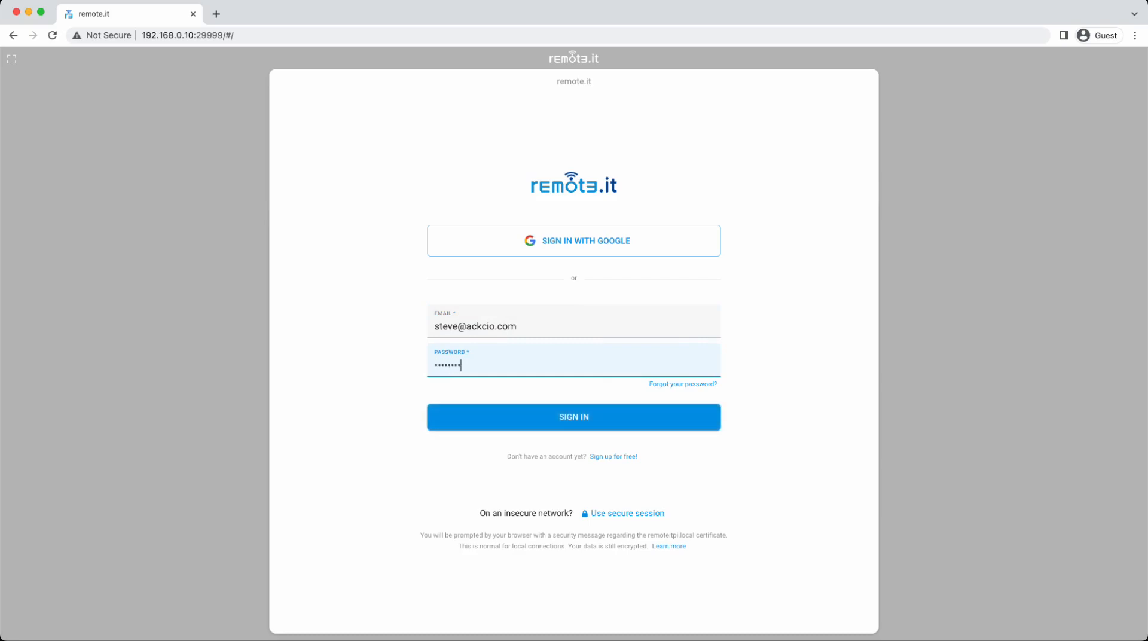
key(Return)
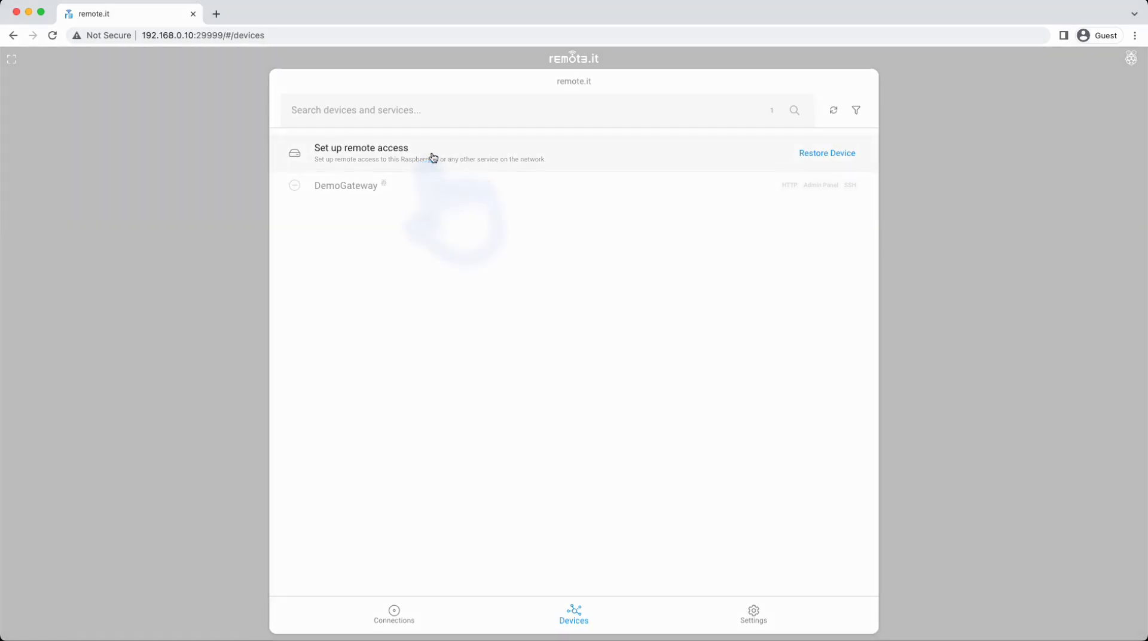
Step: Register the device as 'Ackcio Demo Gateway' with mysql excluded from its services
click(432, 156)
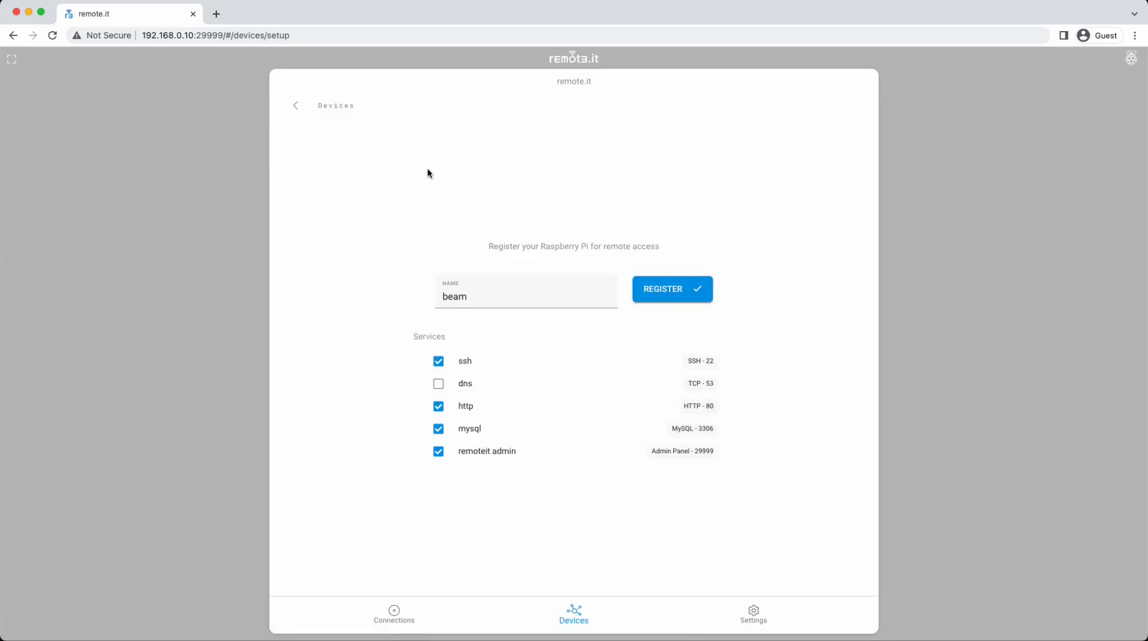
drag(472, 297, 442, 296)
drag(442, 296, 469, 297)
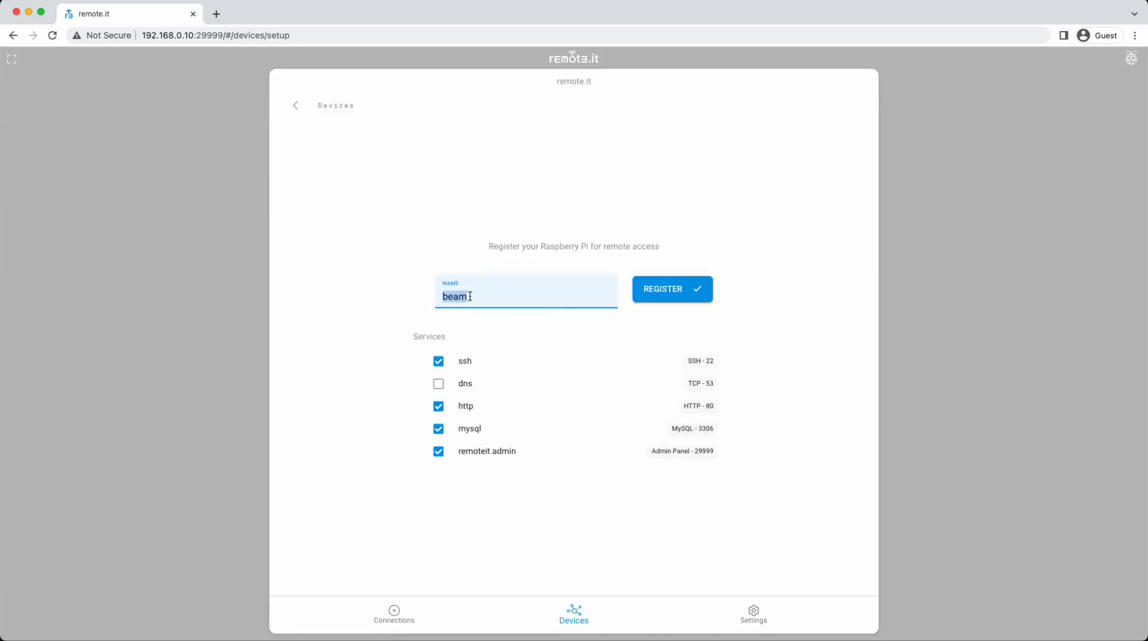
text(Ackcio Demo Gateway)
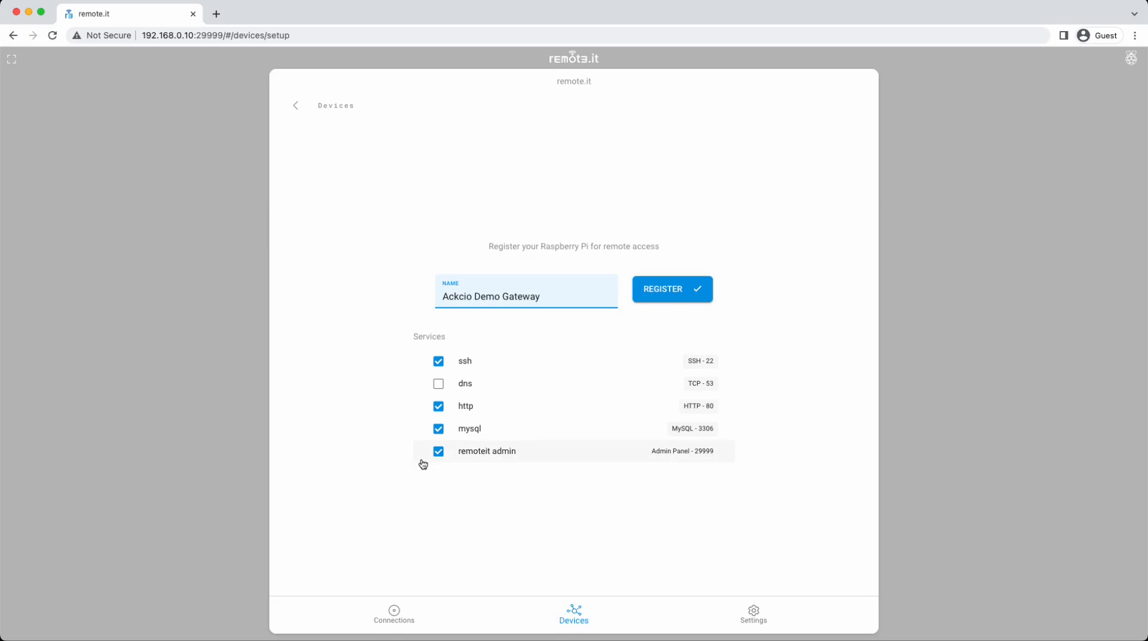
click(439, 430)
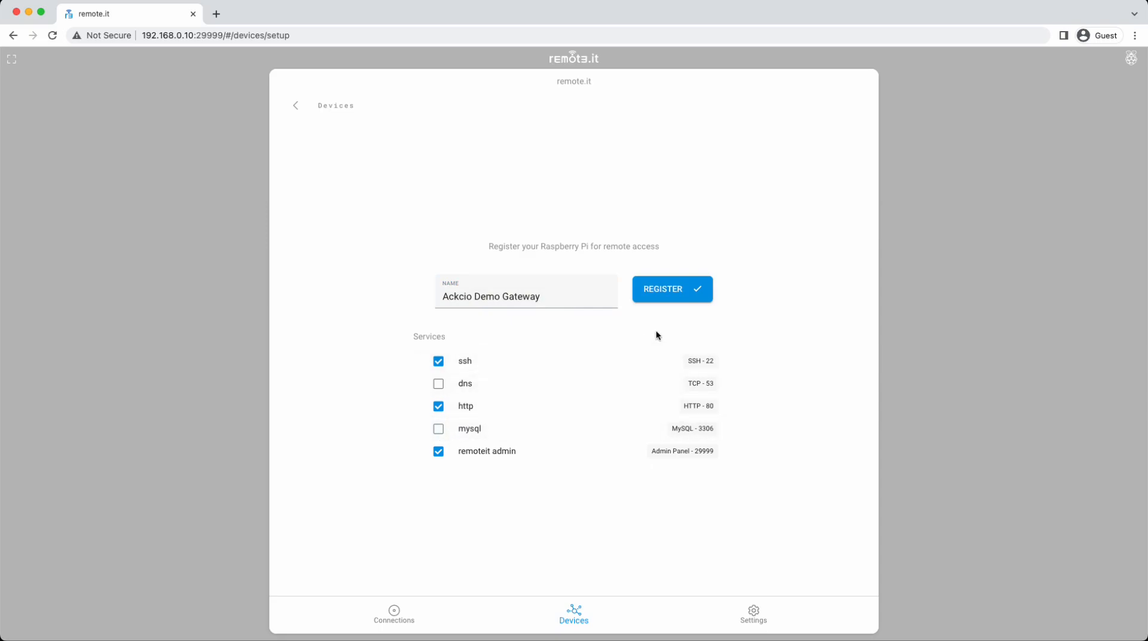
click(675, 300)
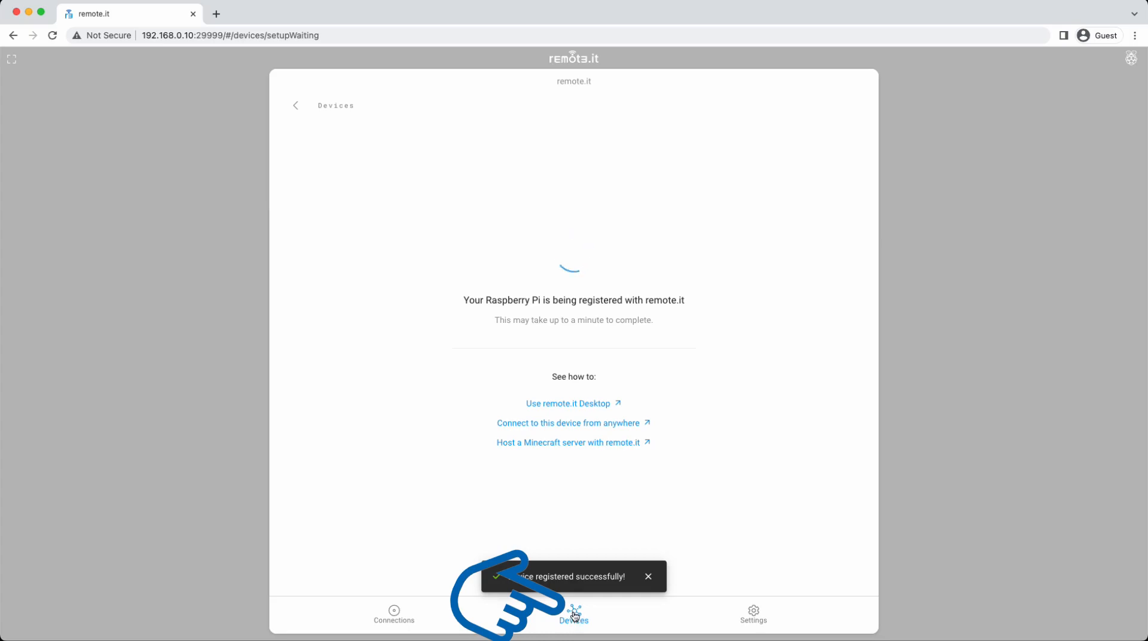
Step: Go back to the Devices list after the 'registered successfully' confirmation
click(574, 619)
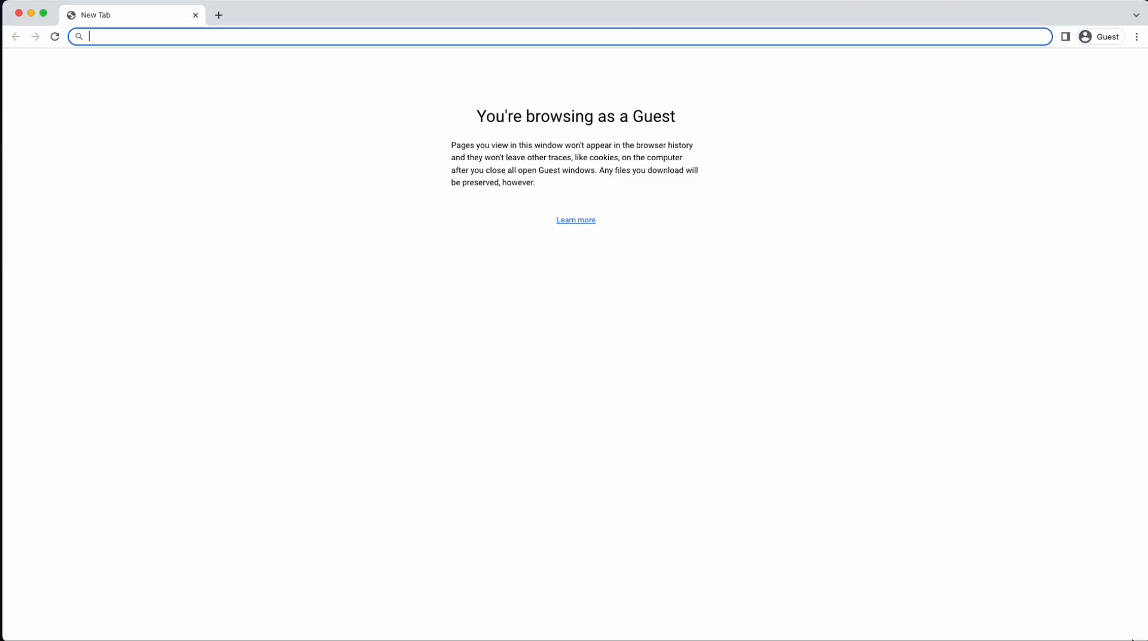
Step: Load remote.it and go to the app.remote.it sign-in page
text(remo)
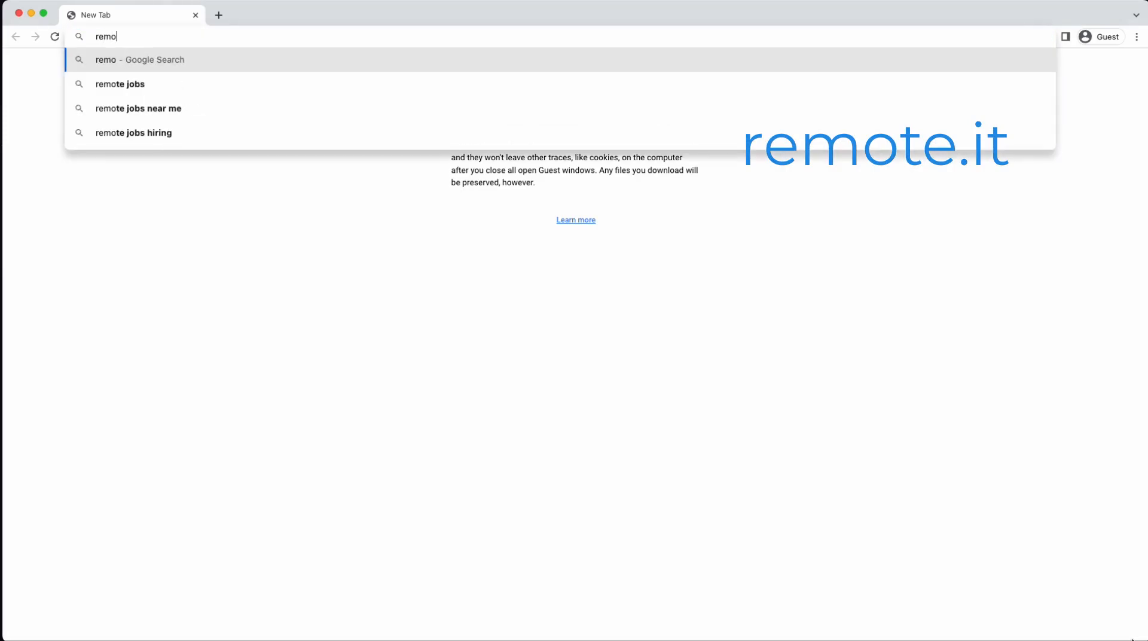
text(te.it)
key(Return)
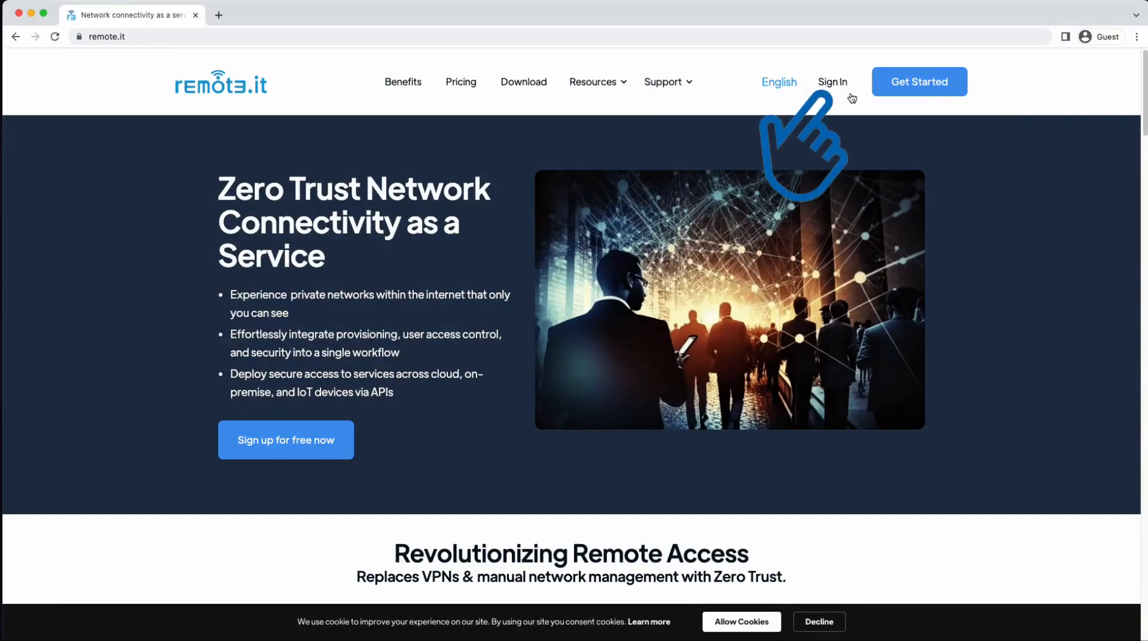
click(835, 85)
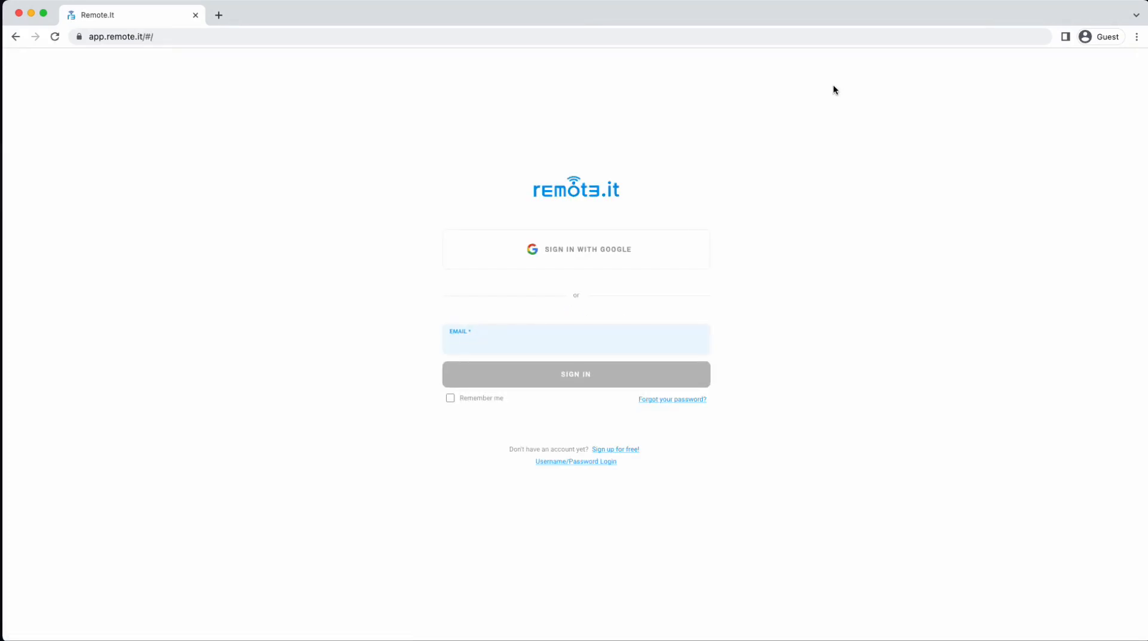
Step: Sign in to the remote.it web app with the account e-mail and password
key(Return)
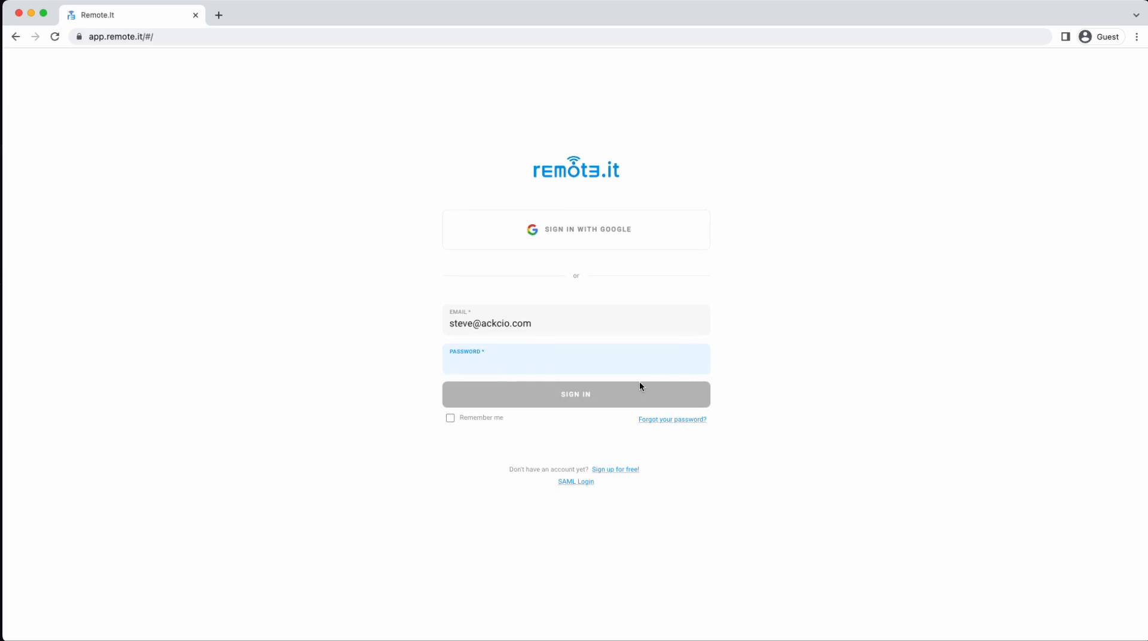
text(••••••••)
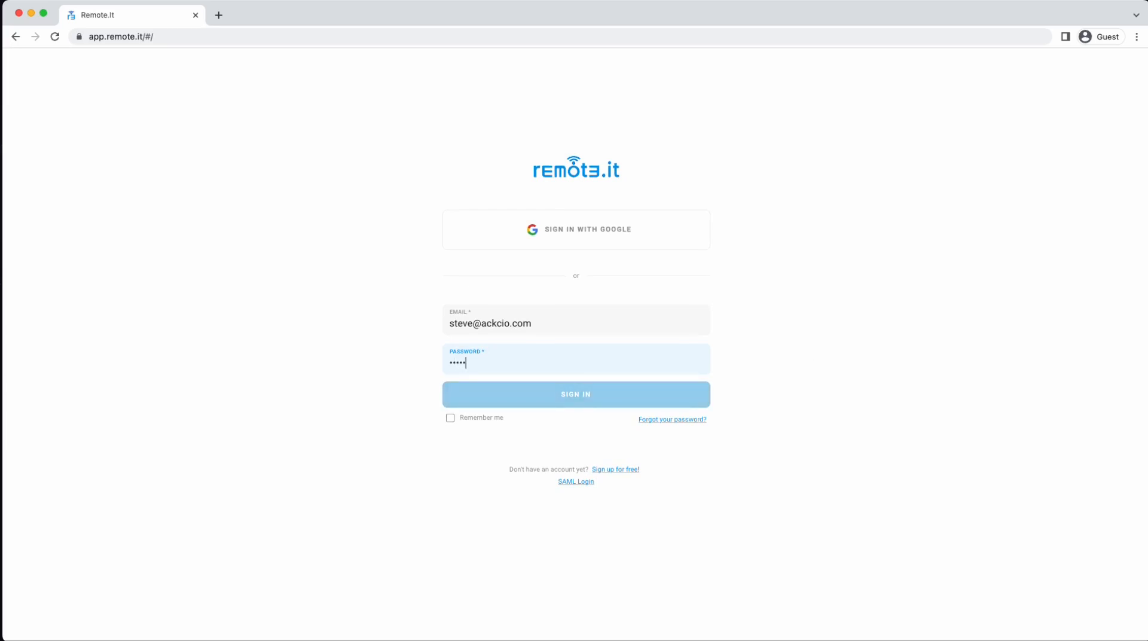
click(640, 397)
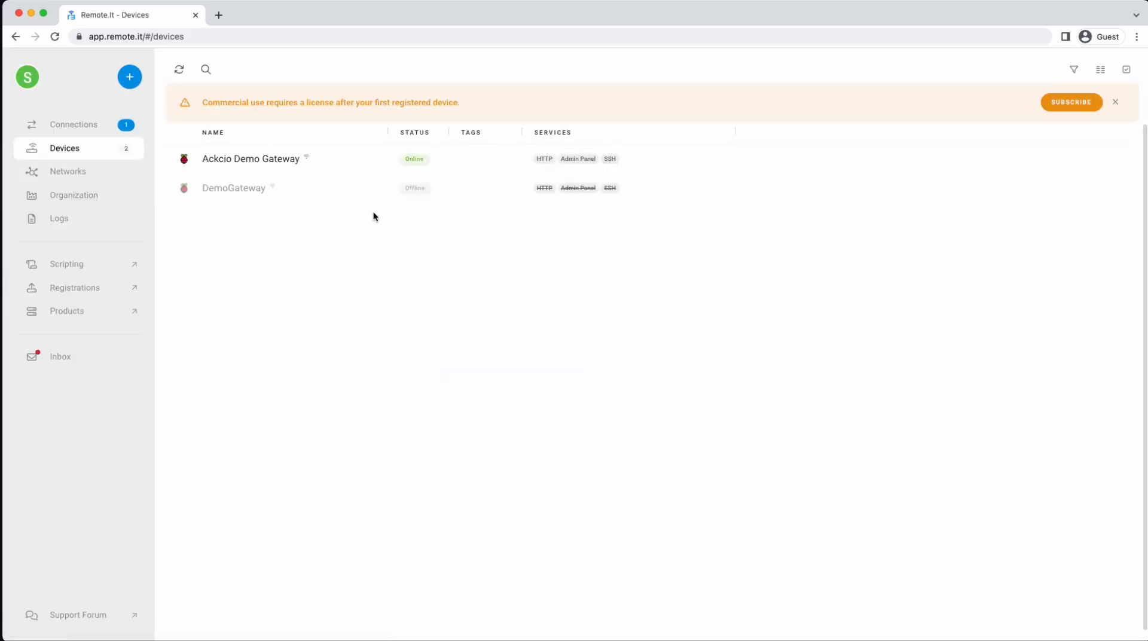
Step: Open the Ackcio Demo Gateway device and connect to its http service
click(324, 170)
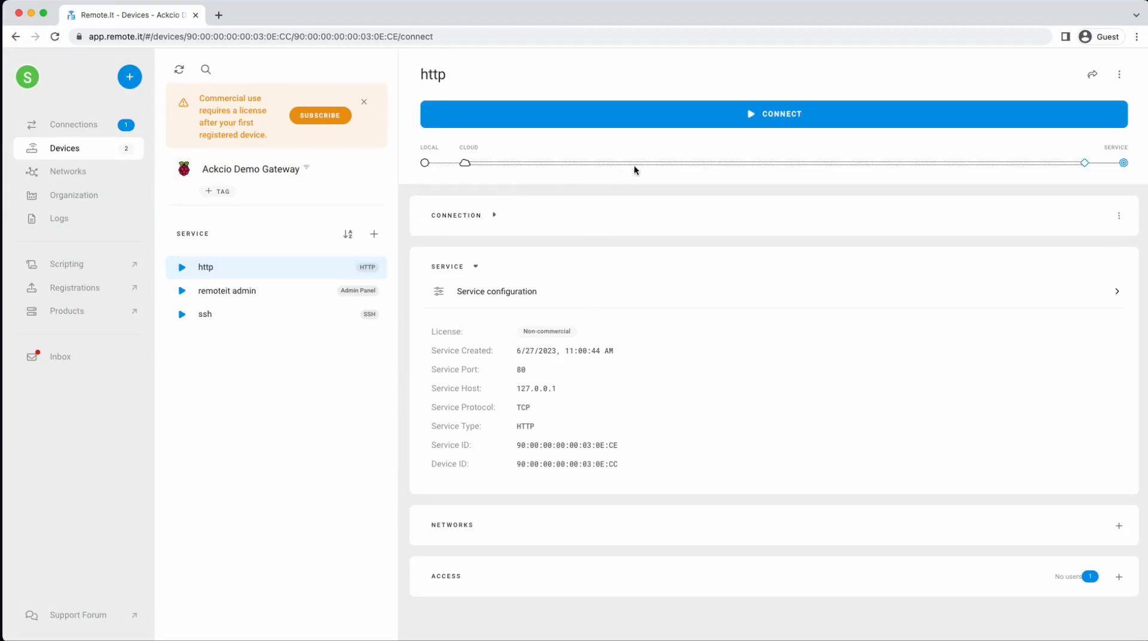
click(764, 123)
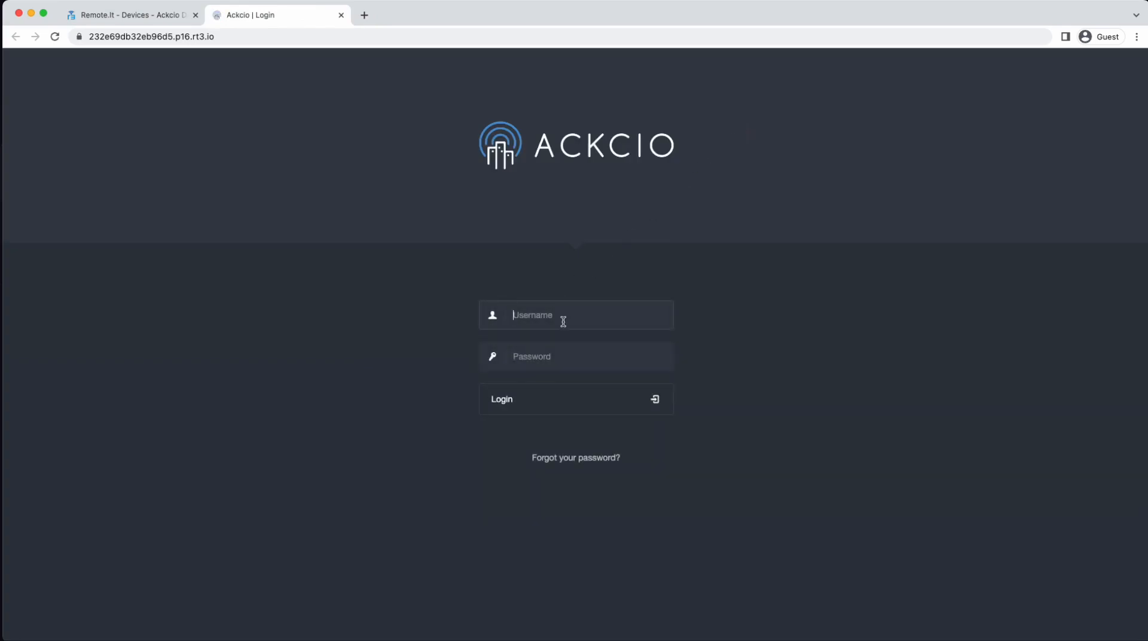
Step: Log in as admin on the Ackcio login page served through the rt3.io proxy
text(admin••••••••••)
key(Return)
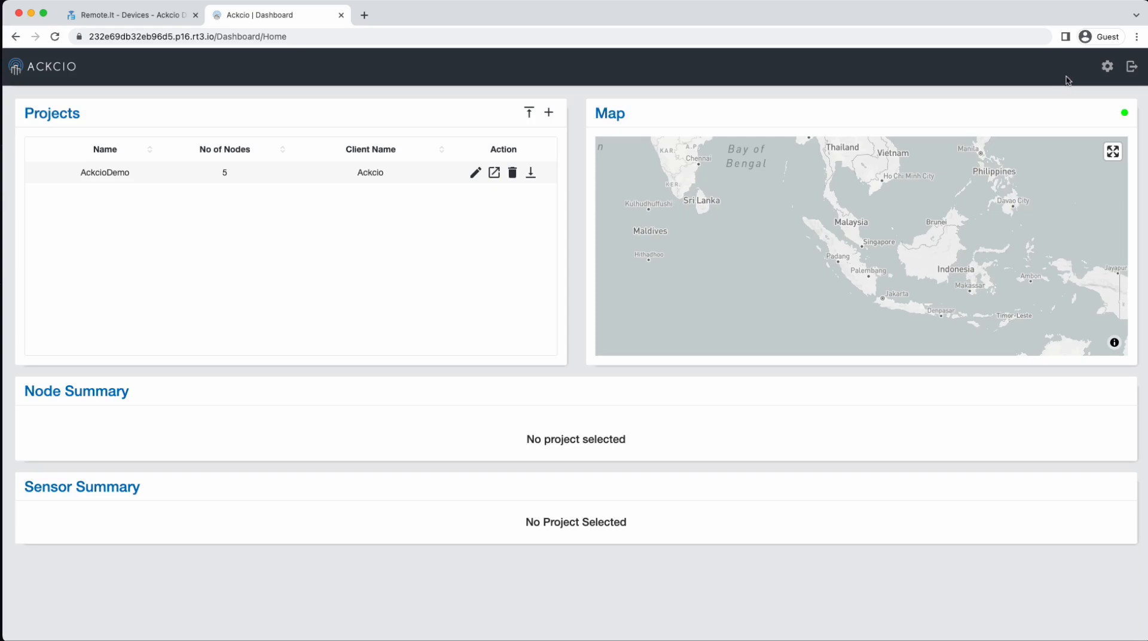
Step: Open the gateway status page and its Wi-Fi Internet Settings showing SurveillanceVan
click(1108, 67)
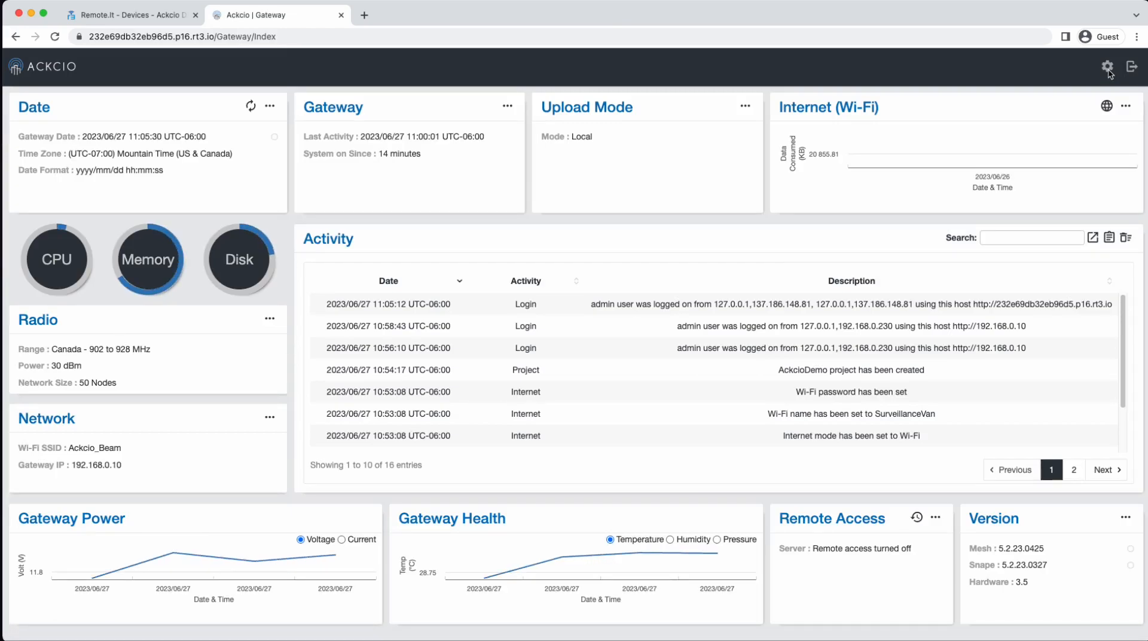
click(1125, 114)
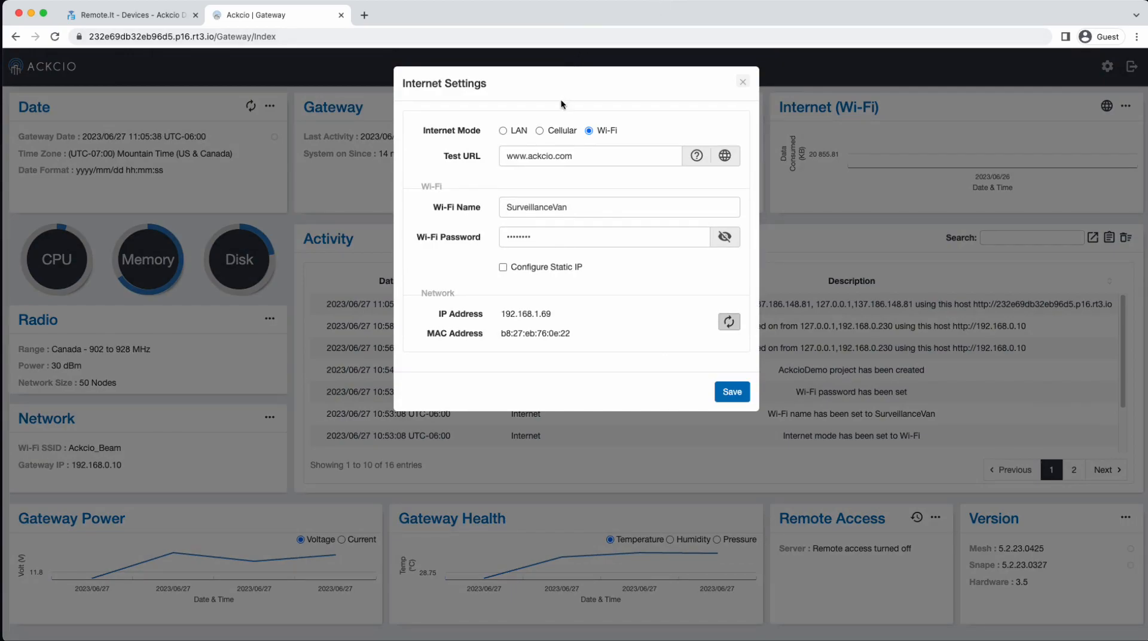
Step: Preview Cellular mode, revert to Wi-Fi, and close Internet Settings without saving
click(540, 130)
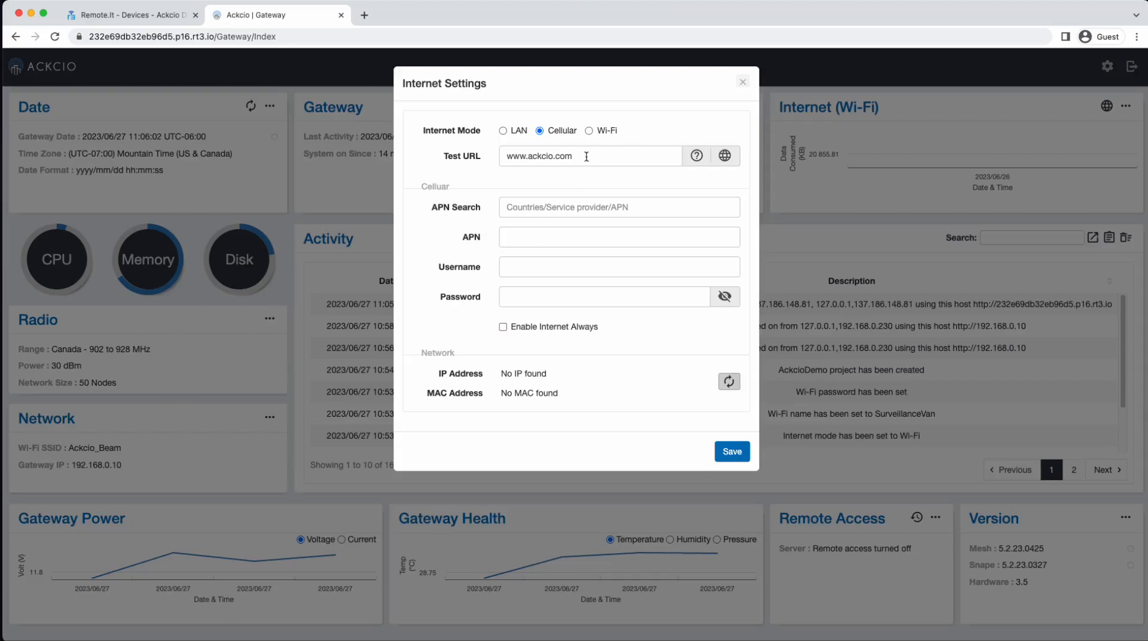
click(591, 134)
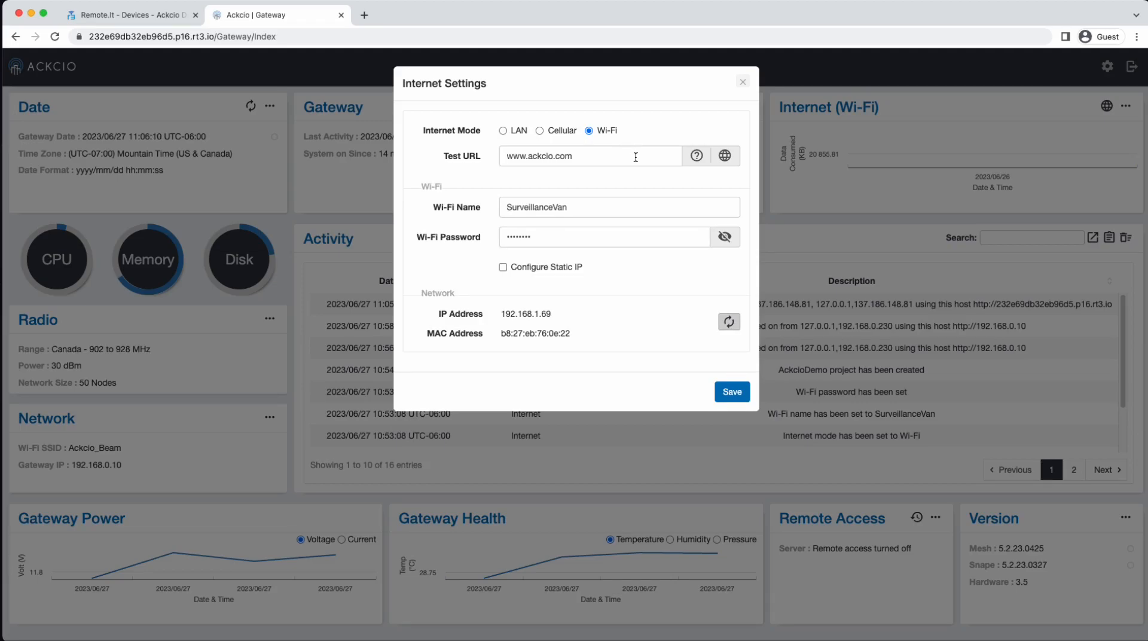
click(744, 83)
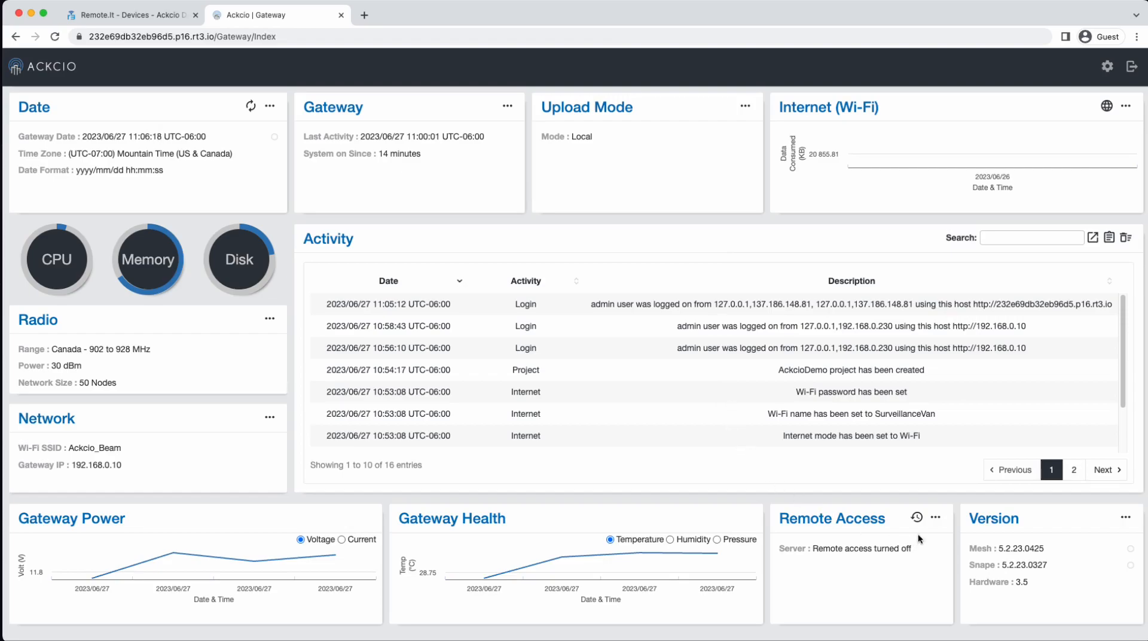
click(935, 519)
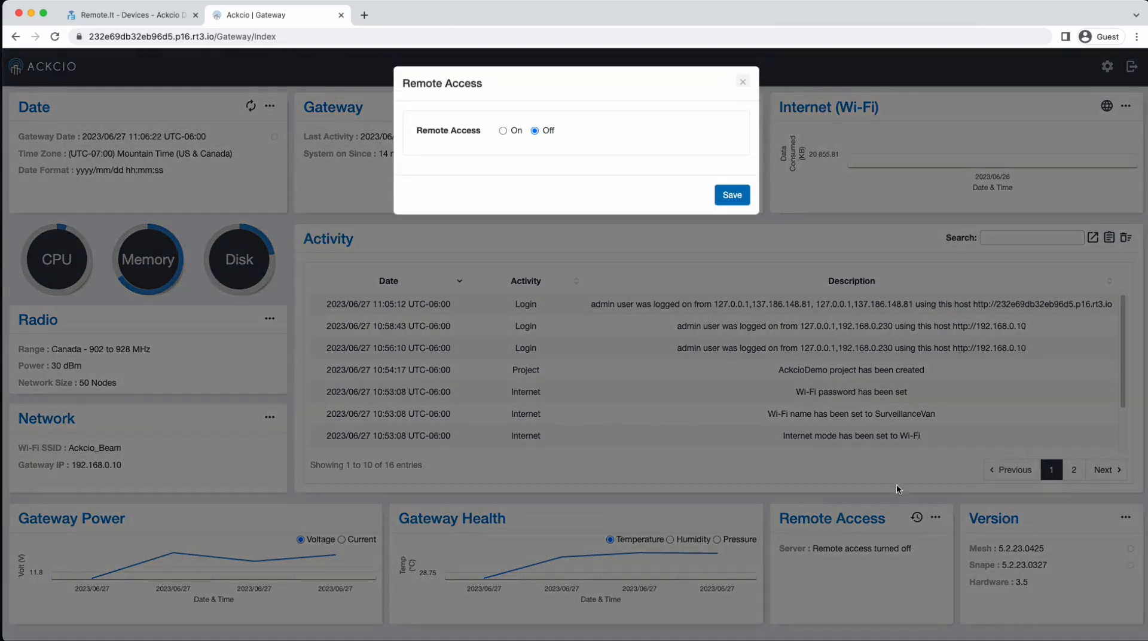
click(501, 132)
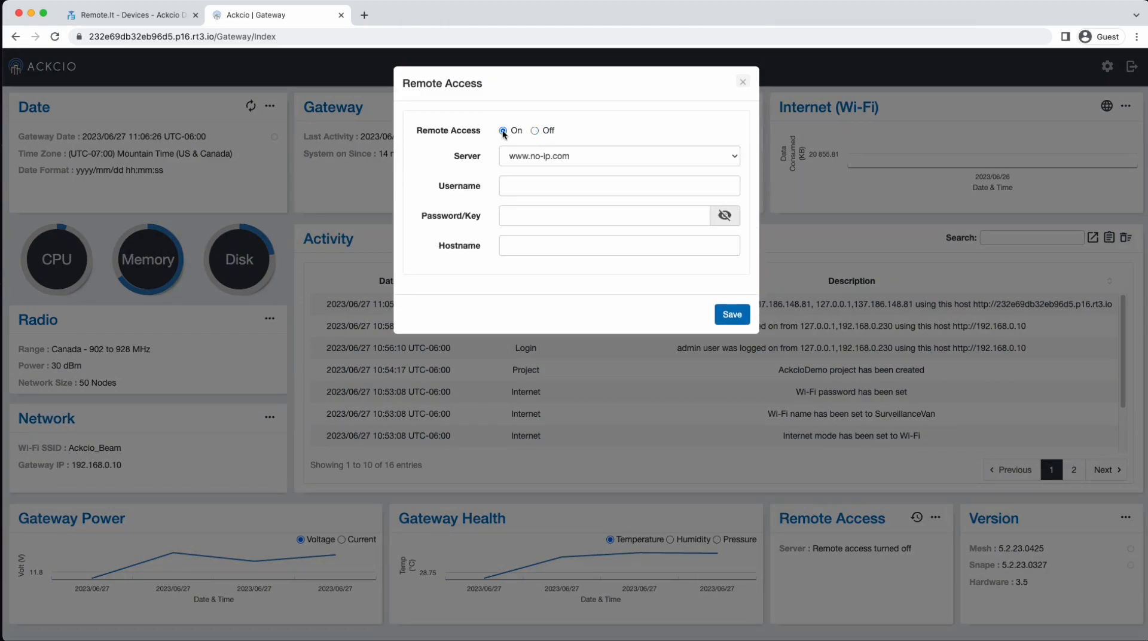
click(734, 156)
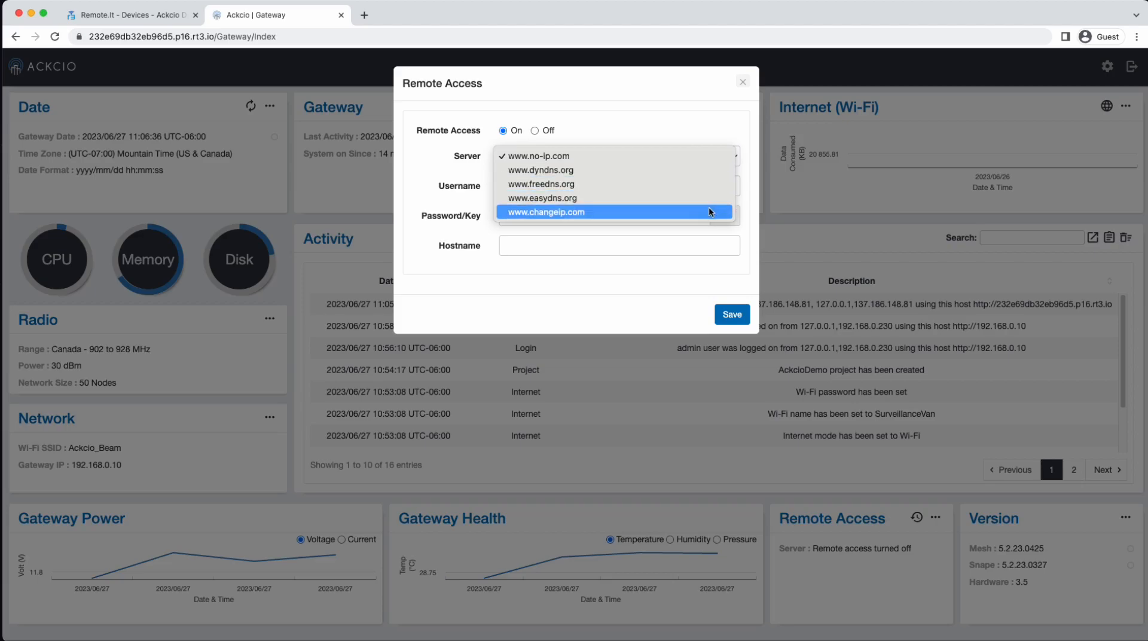
click(735, 141)
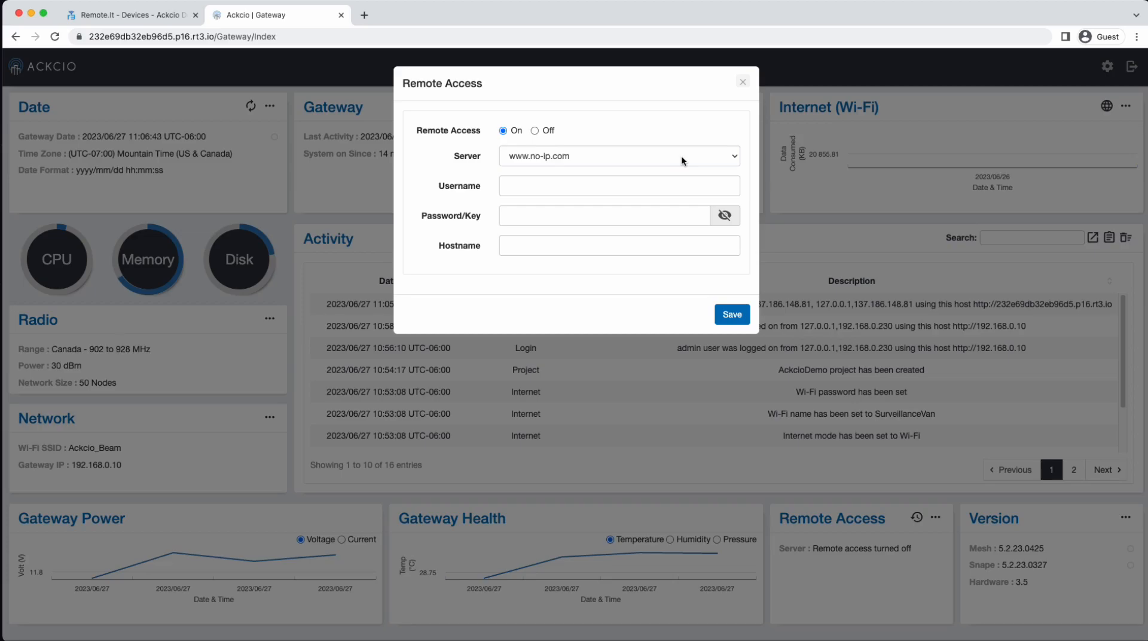
click(742, 83)
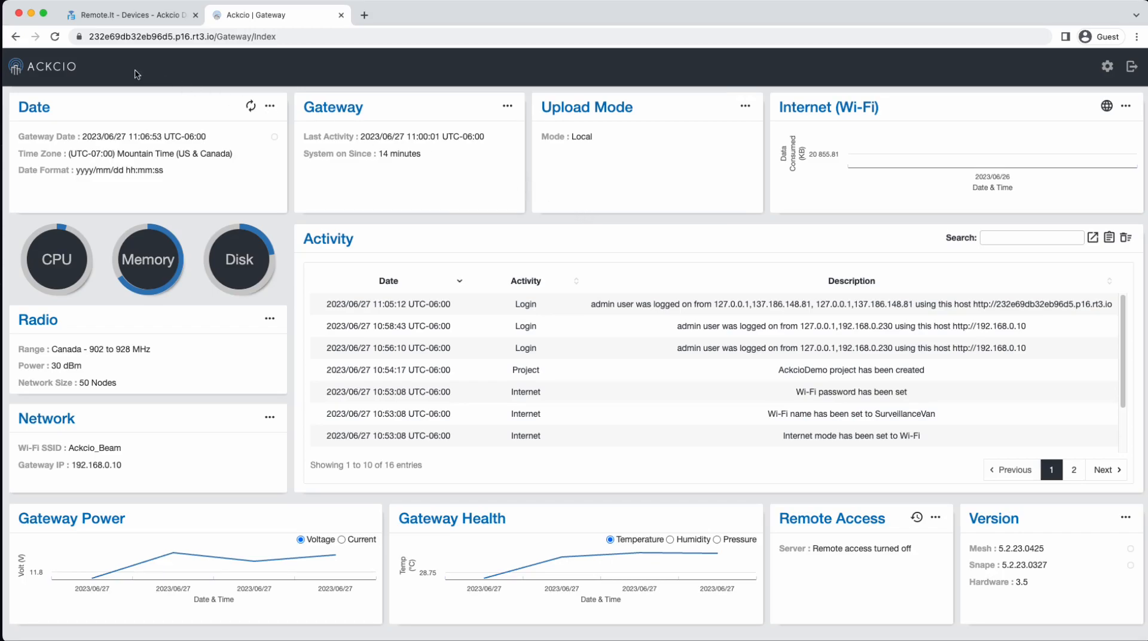
click(70, 67)
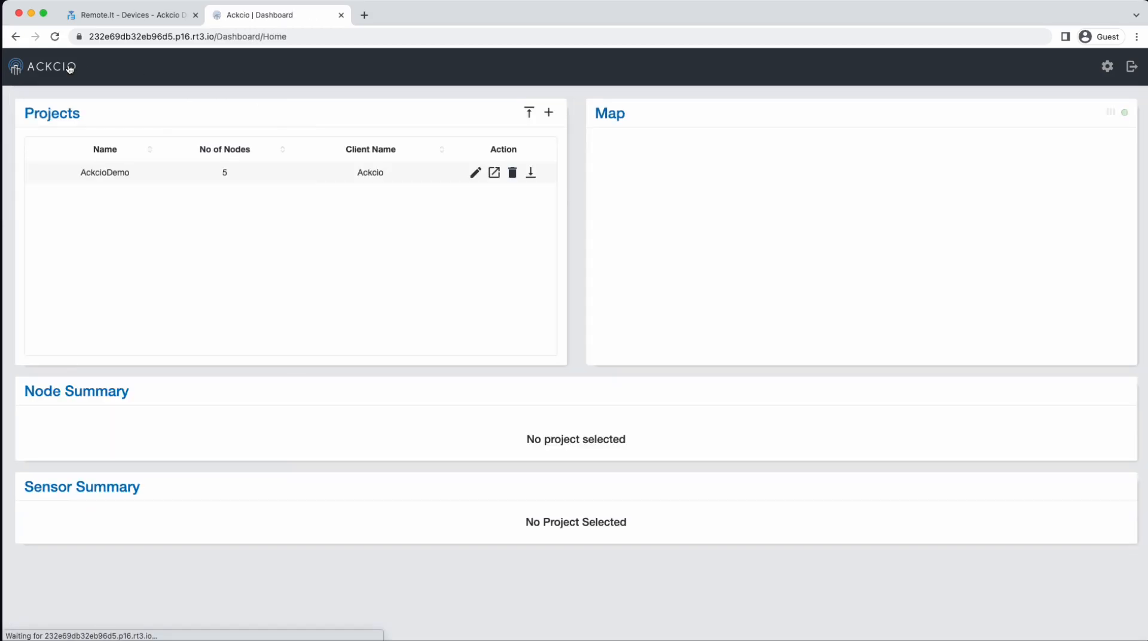